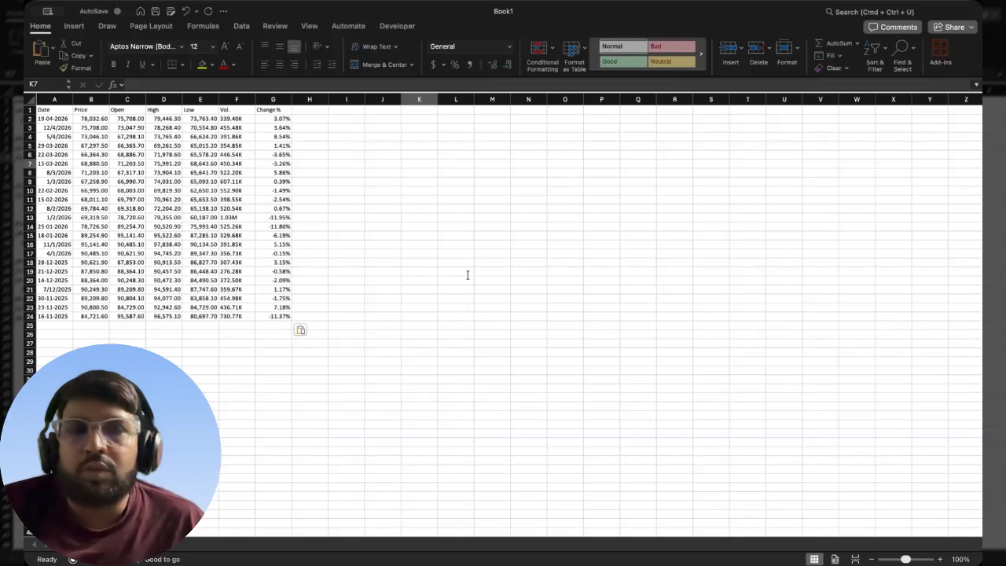
- Apply all borders to the price data table in A1:G24
{"action": "left_click", "coordinate": [502, 318]}
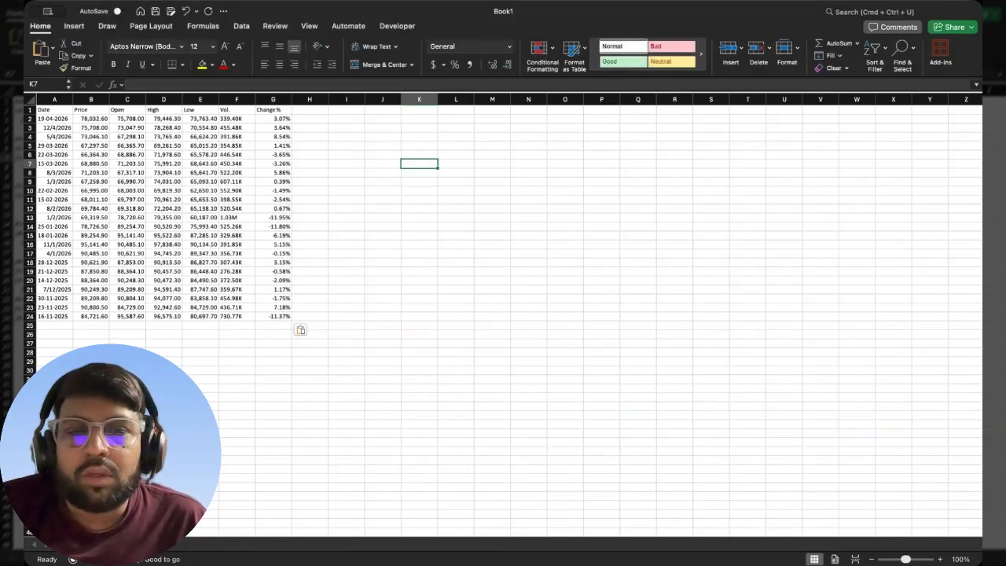
{"action": "left_click_drag", "start_coordinate": [48, 114], "coordinate": [311, 351]}
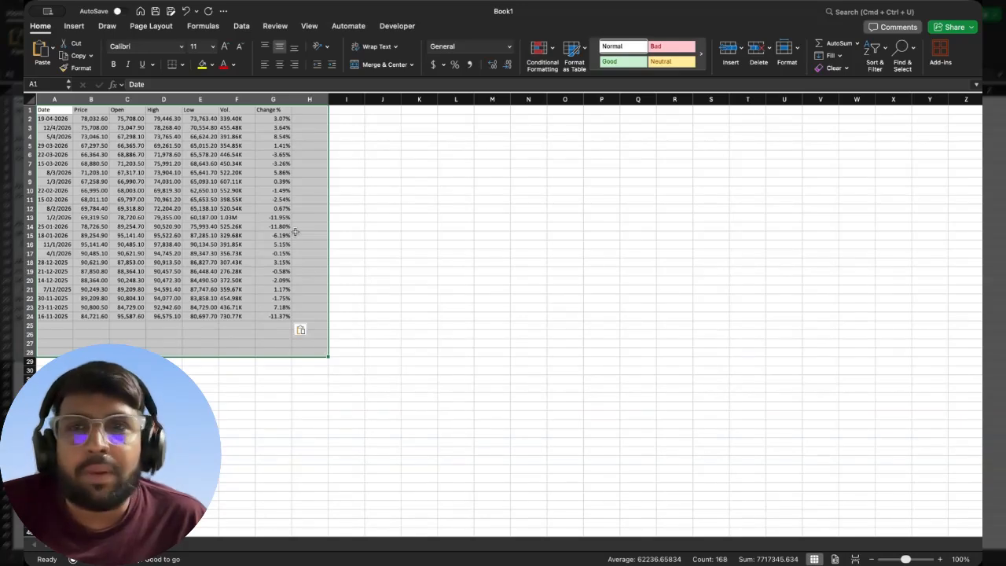
{"action": "left_click_drag", "start_coordinate": [50, 111], "coordinate": [276, 316]}
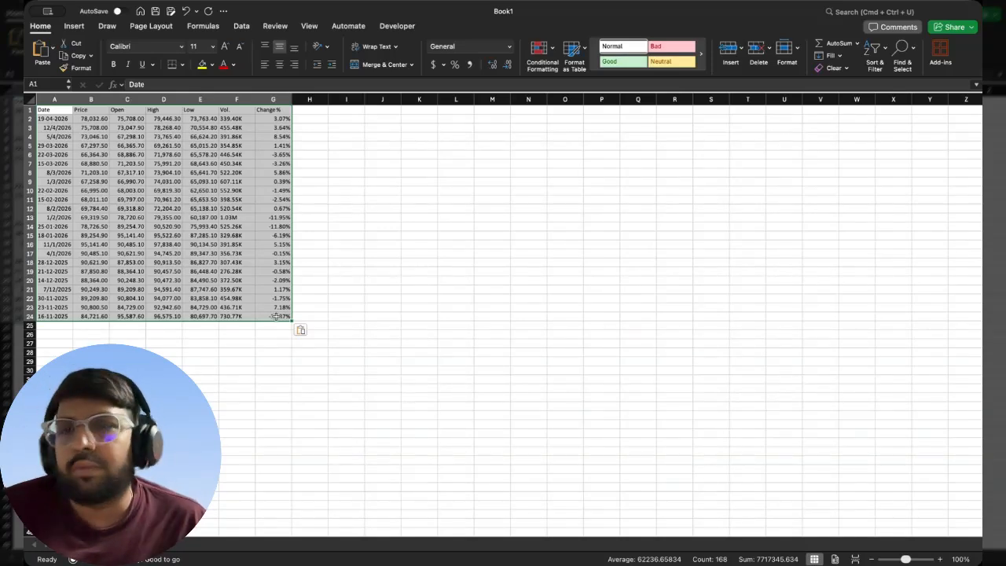
{"action": "left_click", "coordinate": [182, 66]}
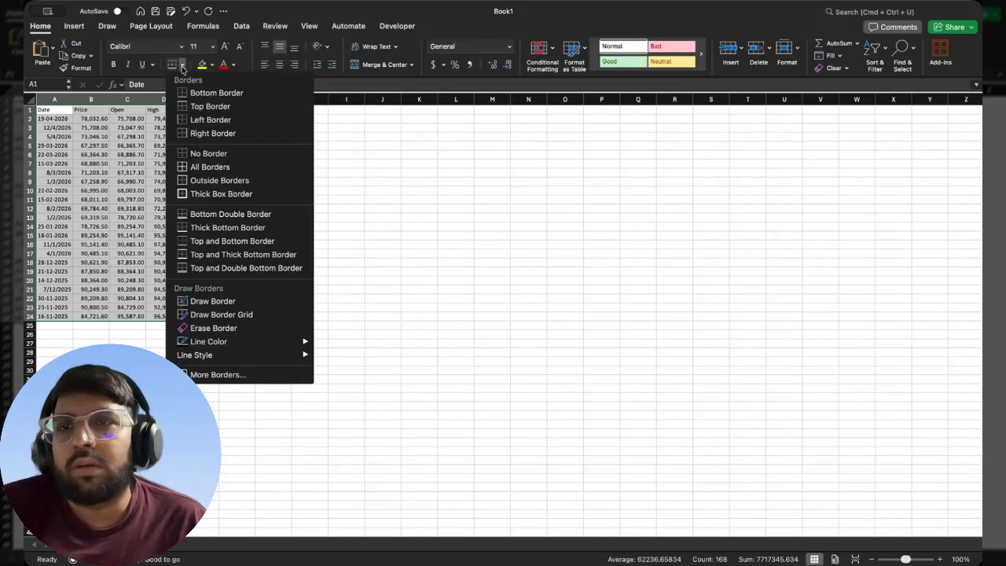
{"action": "left_click", "coordinate": [209, 167]}
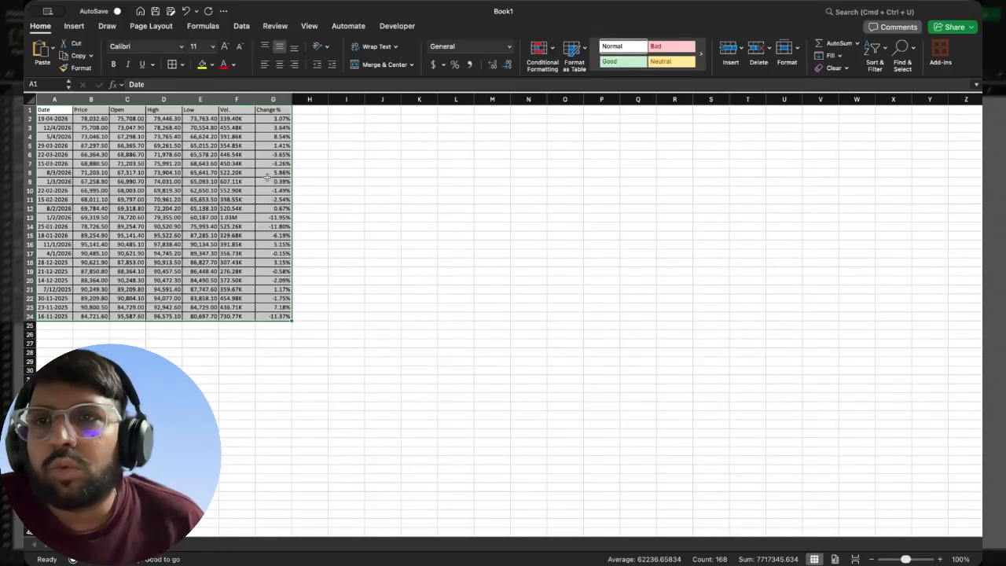
- Create a PivotTable from the data range A1:G24 on a new worksheet
{"action": "left_click", "coordinate": [73, 28]}
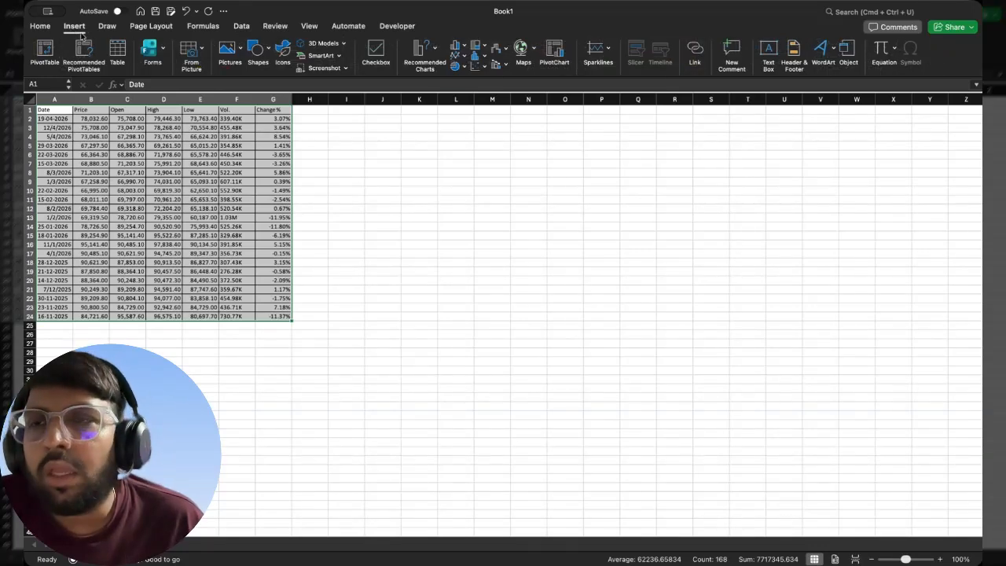
{"action": "left_click", "coordinate": [45, 55]}
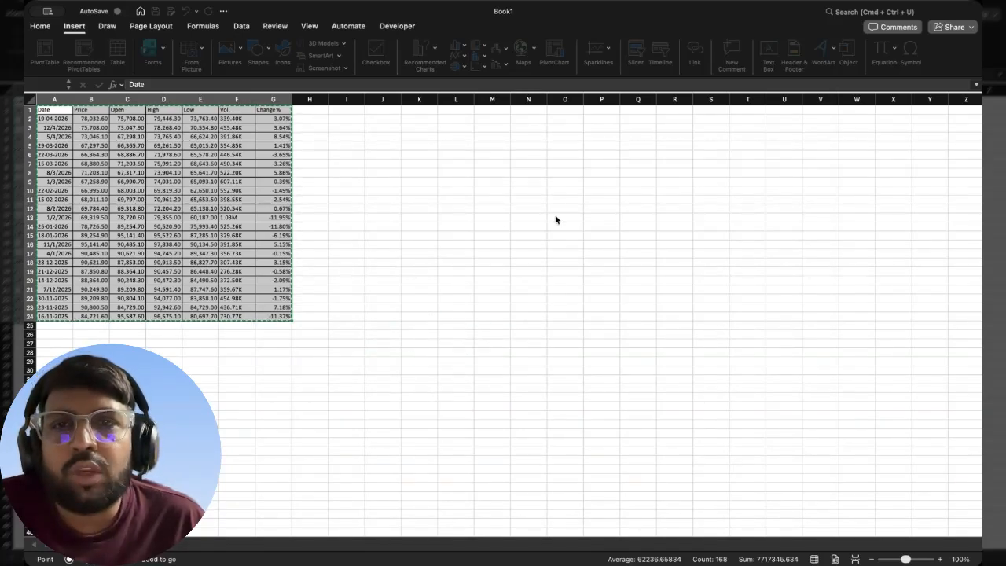
{"action": "left_click", "coordinate": [400, 246]}
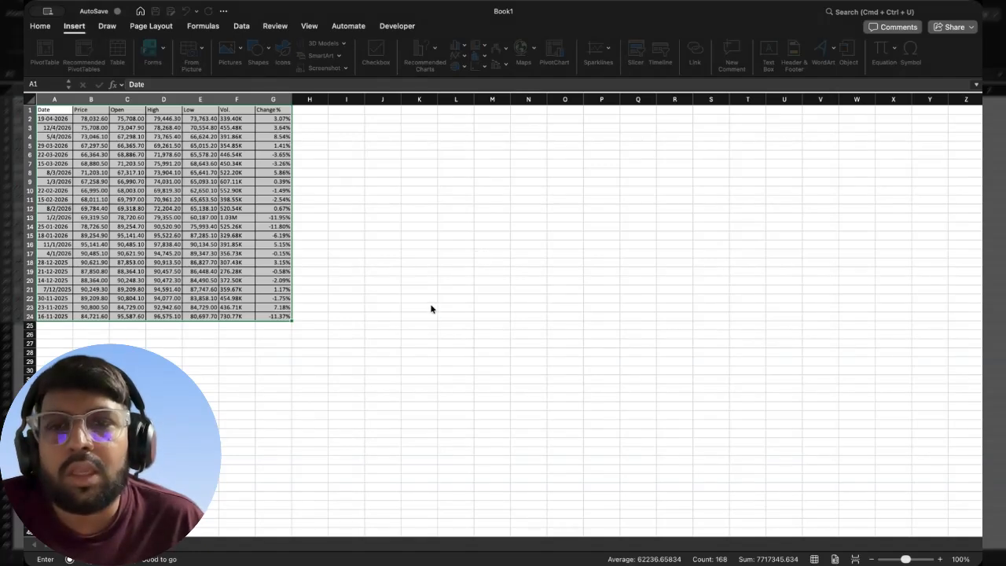
{"action": "left_click", "coordinate": [443, 389]}
{"action": "left_click", "coordinate": [399, 351]}
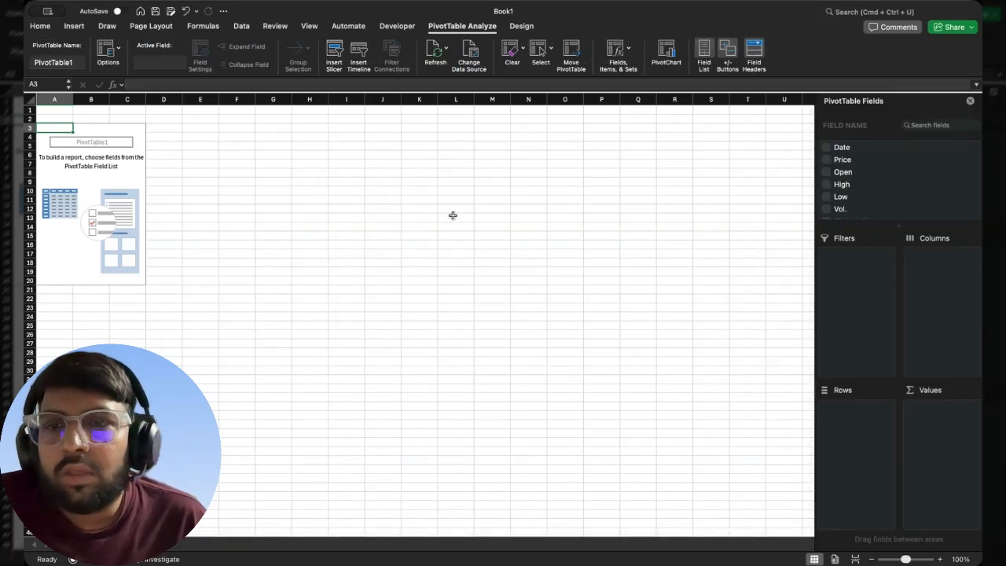
{"action": "key", "text": "ctrl+Page_Down"}
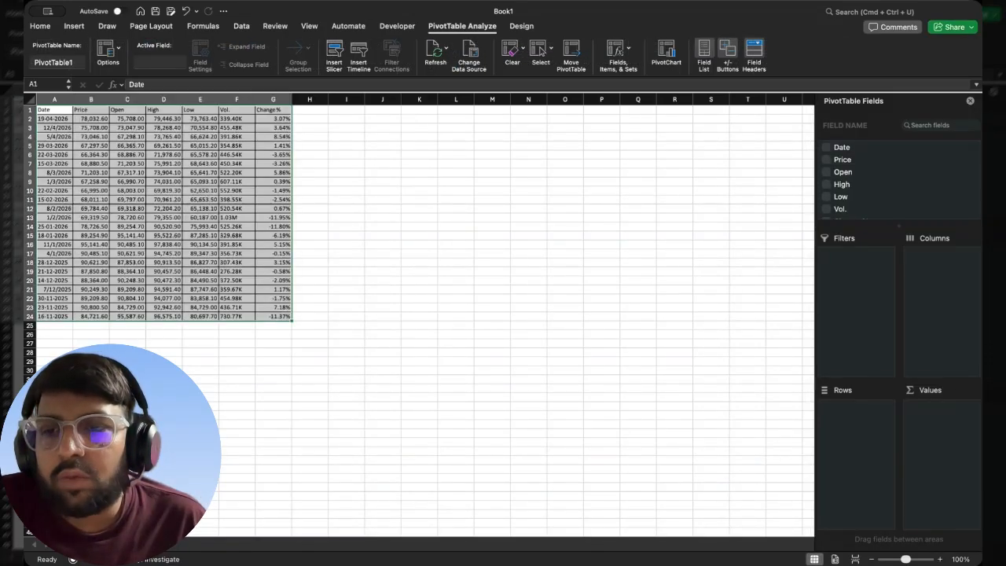
{"action": "left_click", "coordinate": [72, 544]}
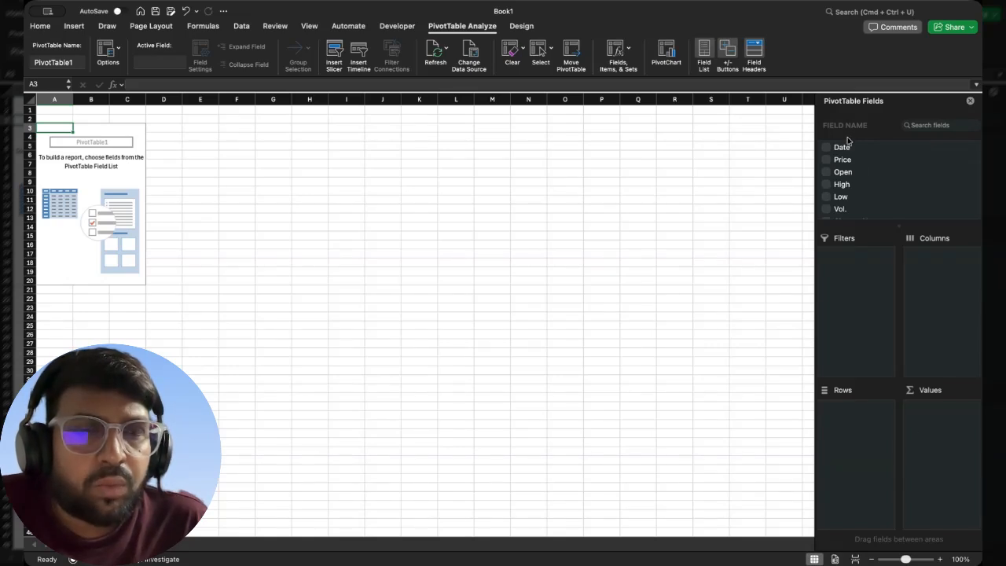
- Build the PivotTable with Date as the row field and Price as a summed value field
{"action": "scroll", "coordinate": [847, 157], "scroll_direction": "down", "scroll_amount": 1}
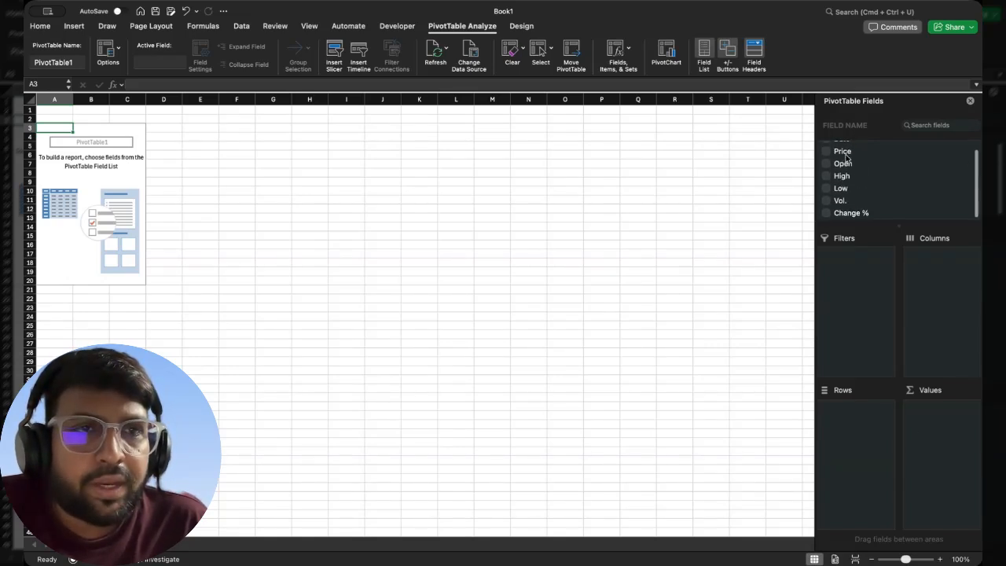
{"action": "scroll", "coordinate": [846, 161], "scroll_direction": "up", "scroll_amount": 1}
{"action": "scroll", "coordinate": [844, 180], "scroll_direction": "down", "scroll_amount": 2}
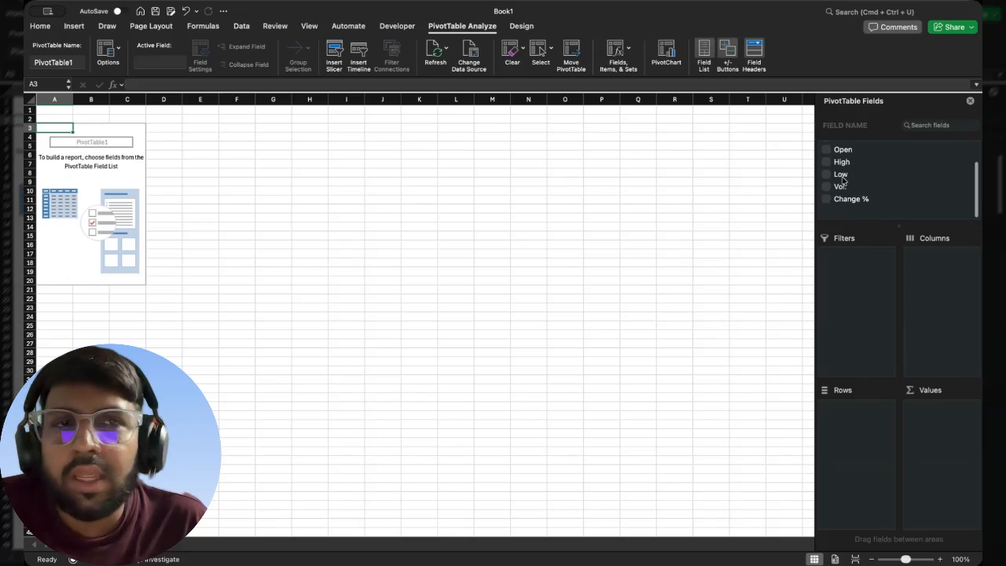
{"action": "scroll", "coordinate": [843, 180], "scroll_direction": "up", "scroll_amount": 1}
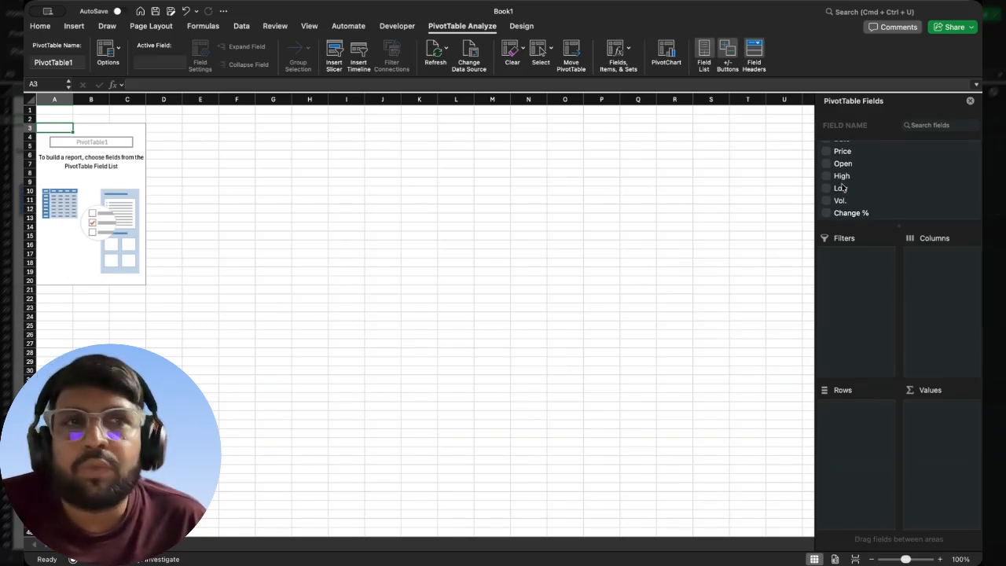
{"action": "scroll", "coordinate": [840, 189], "scroll_direction": "up", "scroll_amount": 1}
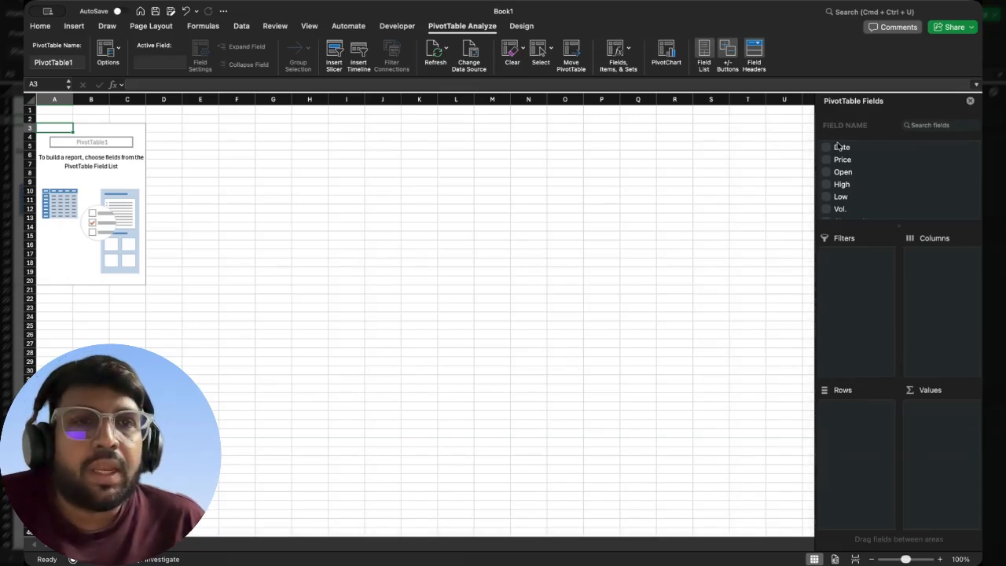
{"action": "left_click_drag", "start_coordinate": [841, 149], "coordinate": [866, 427]}
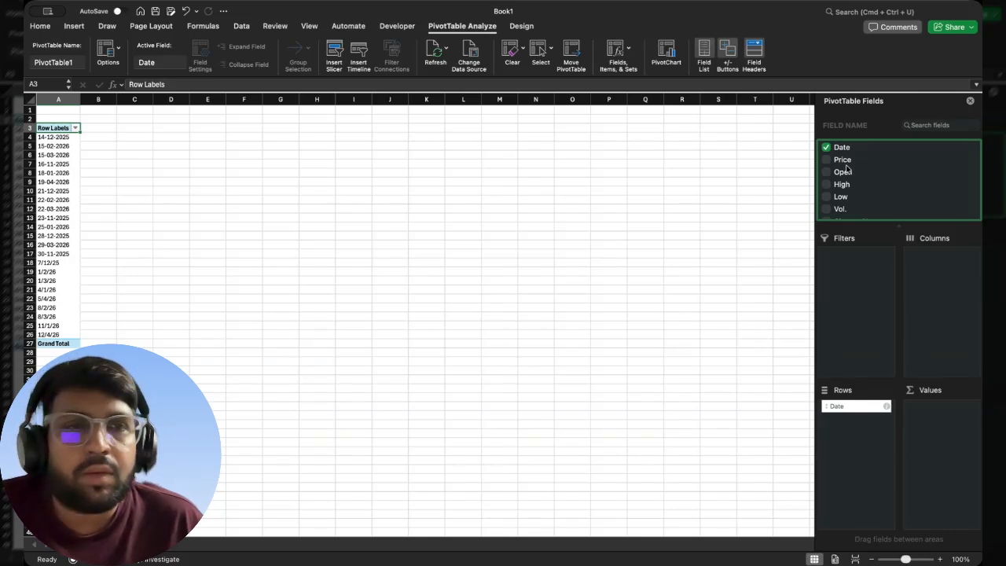
{"action": "left_click_drag", "start_coordinate": [844, 162], "coordinate": [953, 308]}
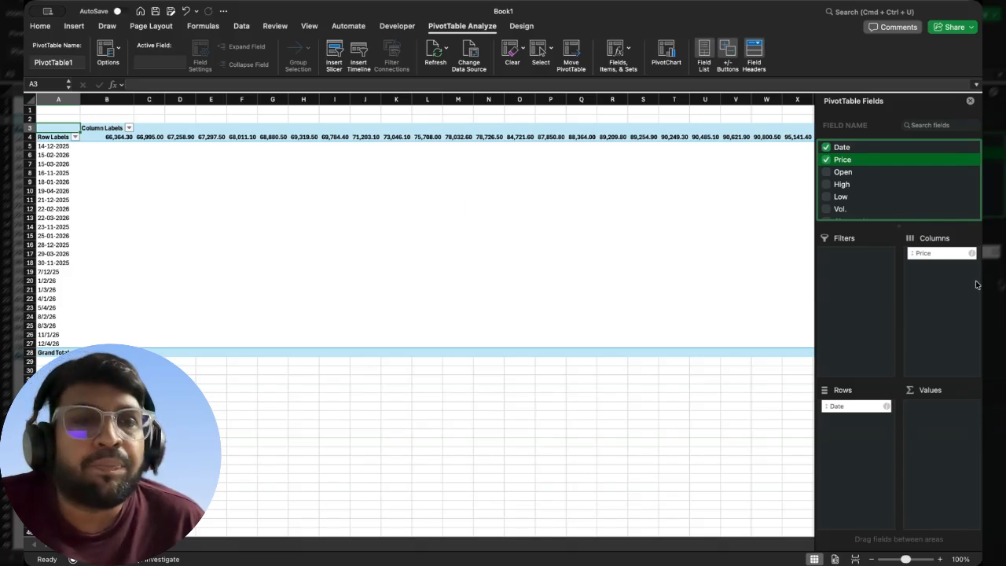
{"action": "mouse_move", "coordinate": [926, 257]}
{"action": "left_mouse_down"}
{"action": "mouse_move", "coordinate": [912, 451]}
{"action": "mouse_move", "coordinate": [935, 441]}
{"action": "left_mouse_up"}
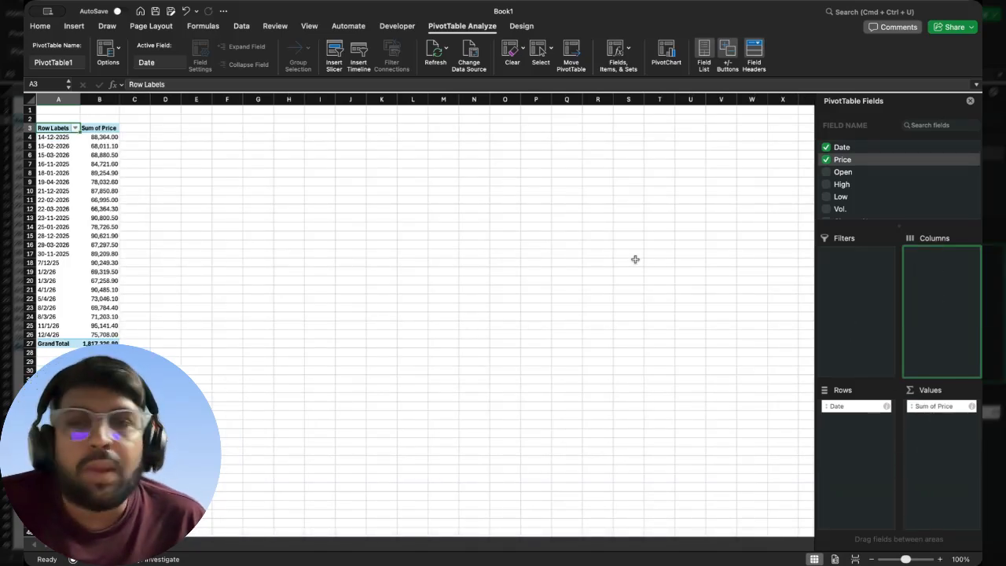
- Examine the PivotTable's dates and the price sum belonging to each date
{"action": "left_click", "coordinate": [52, 137]}
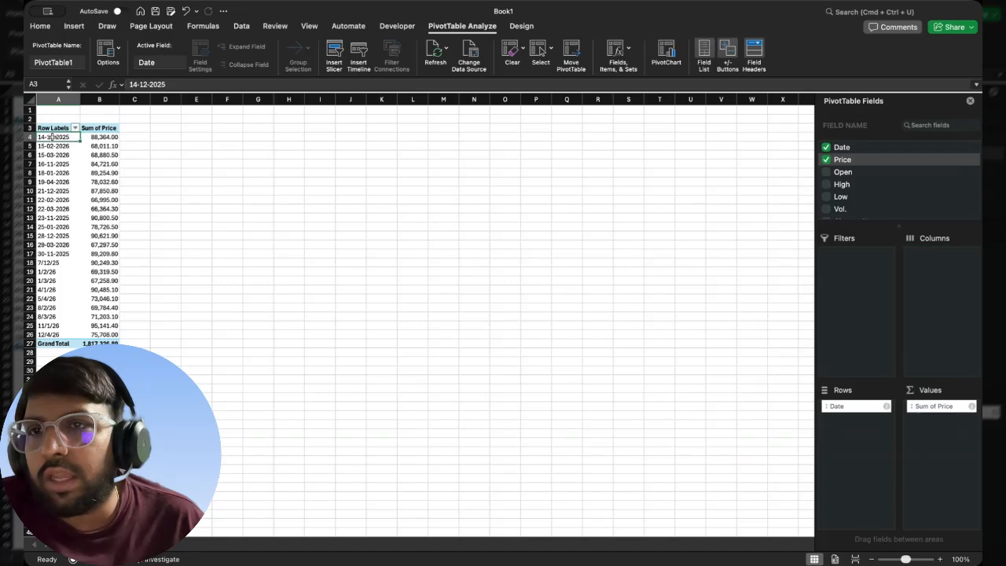
{"action": "left_click", "coordinate": [104, 137]}
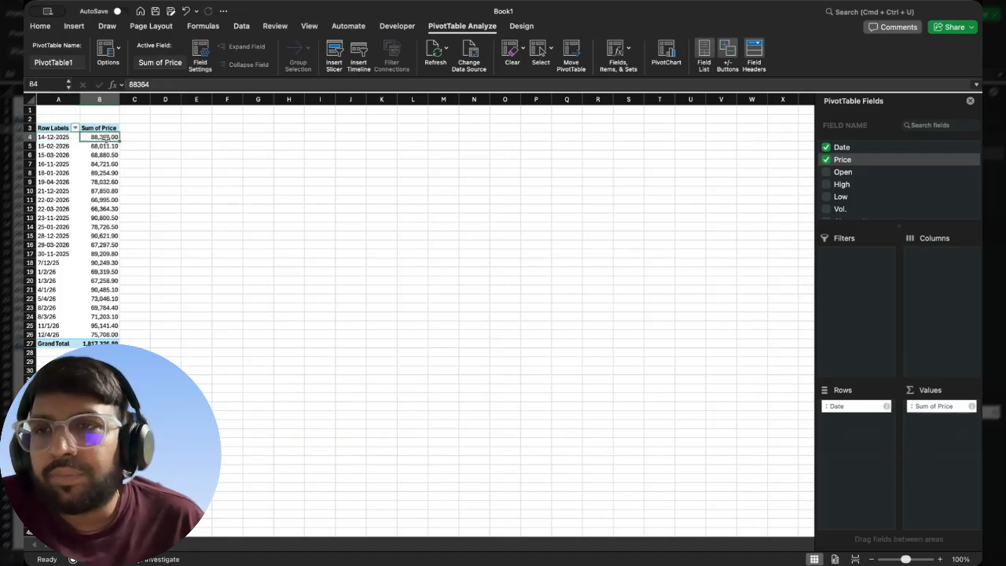
{"action": "left_click", "coordinate": [50, 147]}
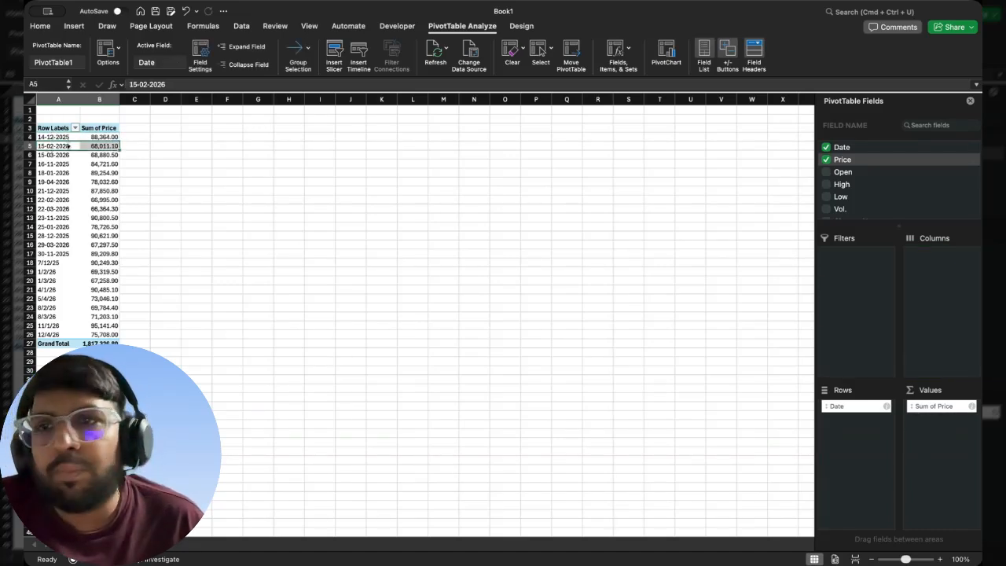
{"action": "left_click", "coordinate": [89, 145]}
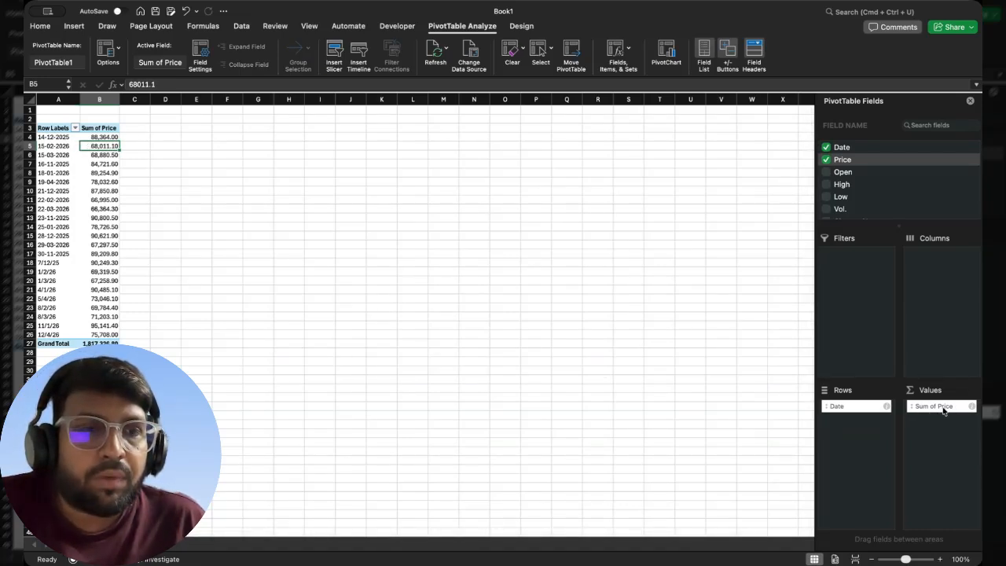
{"action": "left_click_drag", "start_coordinate": [60, 138], "coordinate": [71, 271]}
{"action": "left_click_drag", "start_coordinate": [103, 139], "coordinate": [101, 326]}
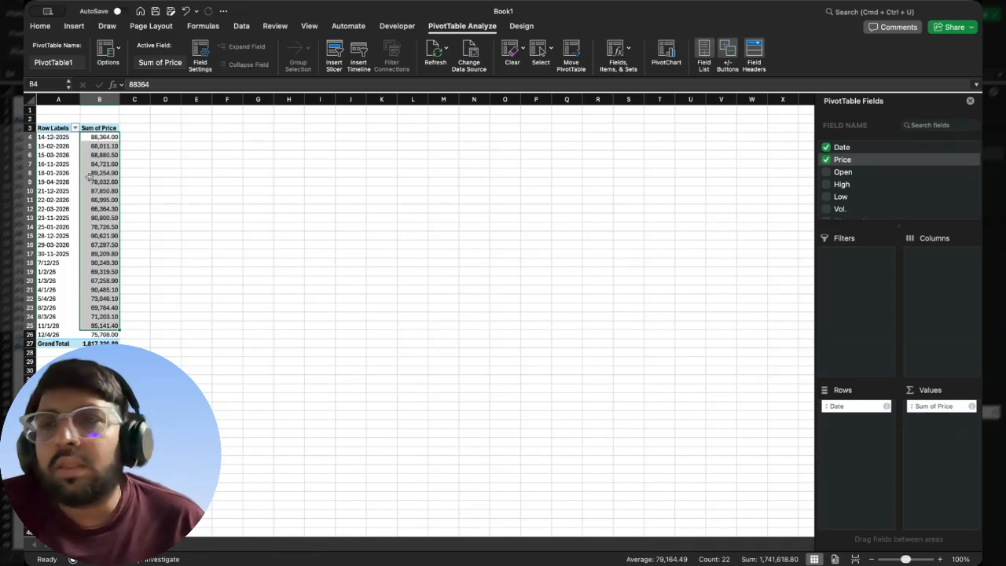
{"action": "left_click_drag", "start_coordinate": [94, 138], "coordinate": [110, 333]}
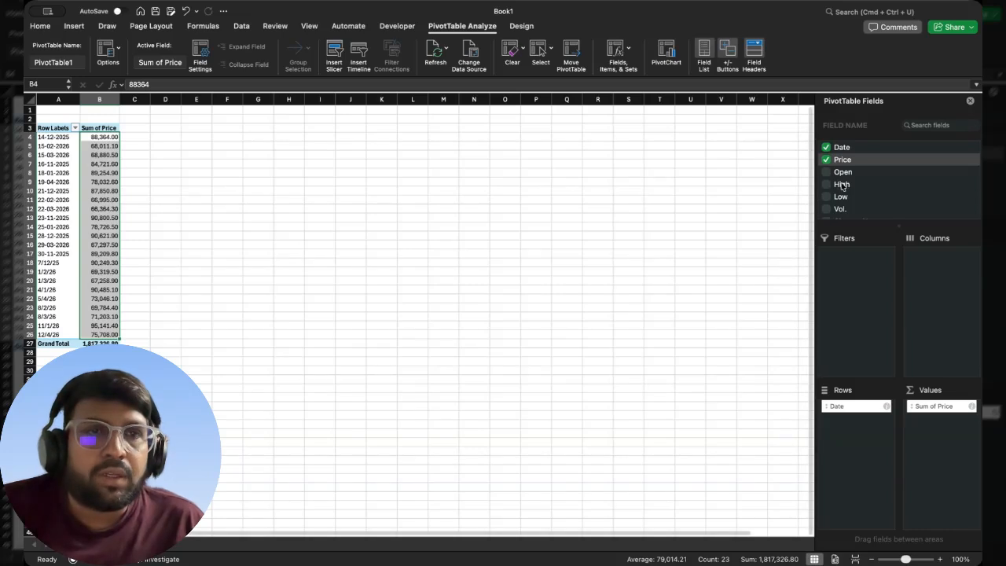
- Add Vol. as a second value field and High as a report filter in the PivotTable
{"action": "scroll", "coordinate": [842, 186], "scroll_direction": "down", "scroll_amount": 2}
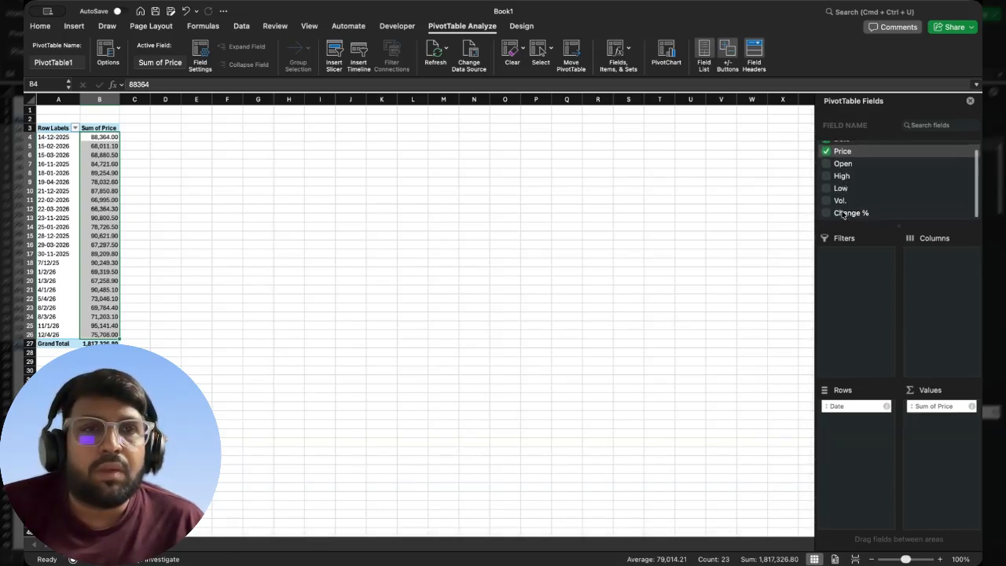
{"action": "left_click_drag", "start_coordinate": [842, 213], "coordinate": [949, 436]}
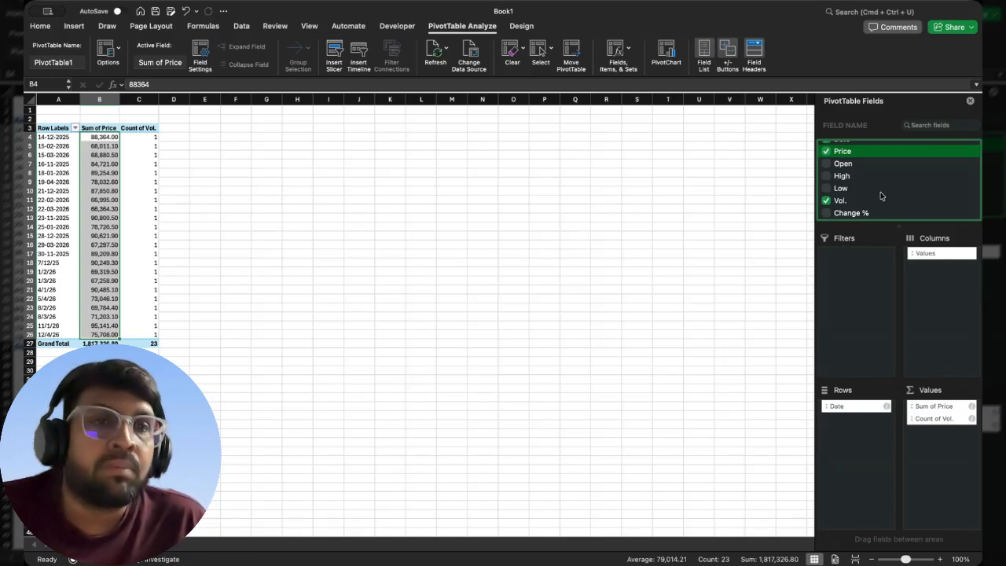
{"action": "scroll", "coordinate": [845, 192], "scroll_direction": "down", "scroll_amount": 1}
{"action": "scroll", "coordinate": [845, 189], "scroll_direction": "up", "scroll_amount": 1}
{"action": "left_click_drag", "start_coordinate": [843, 179], "coordinate": [855, 316]}
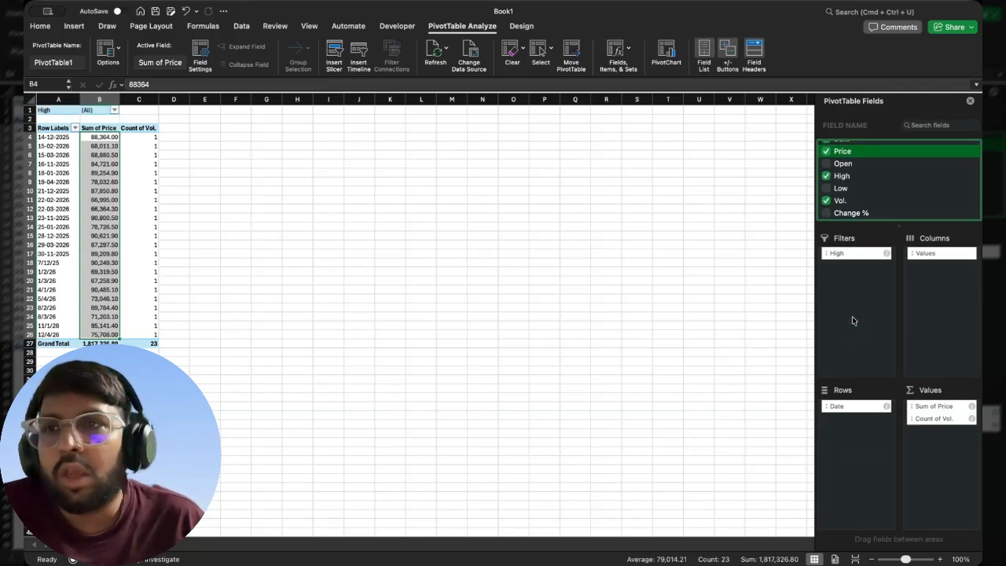
{"action": "left_click", "coordinate": [48, 112]}
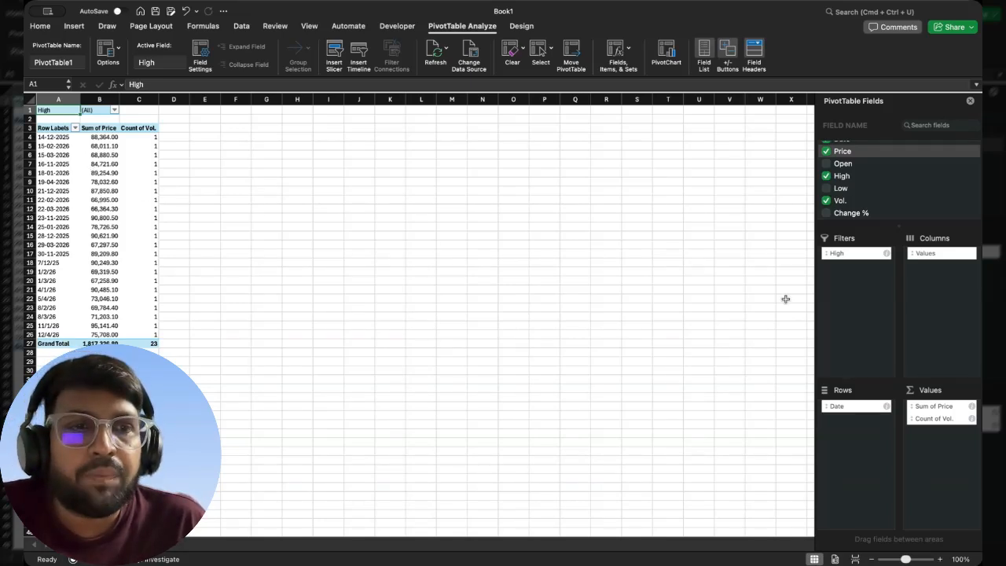
{"action": "left_click", "coordinate": [107, 132]}
{"action": "left_click", "coordinate": [145, 129]}
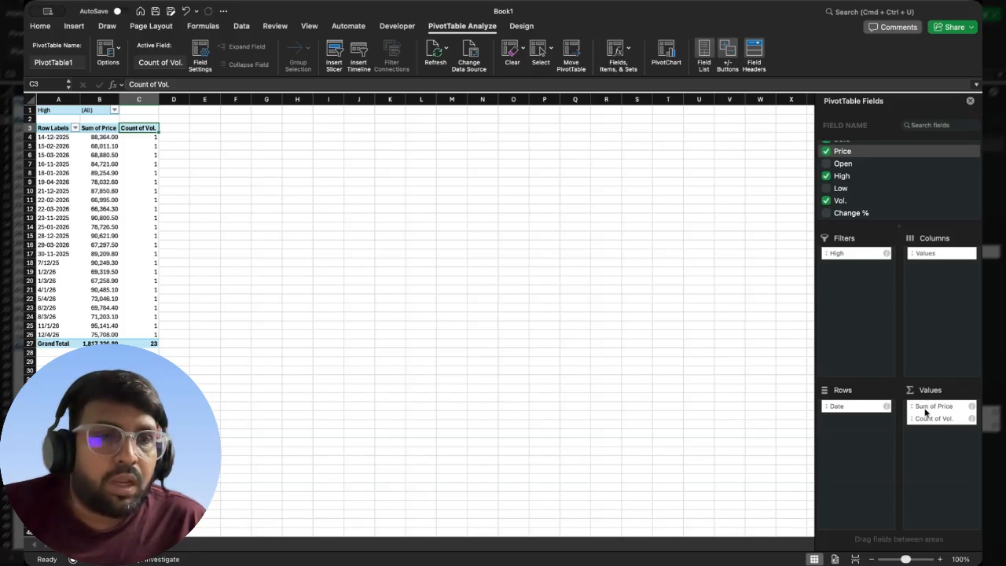
- Summarize the PivotTable's Vol. value field by Sum and check the resulting column
{"action": "left_click", "coordinate": [972, 420]}
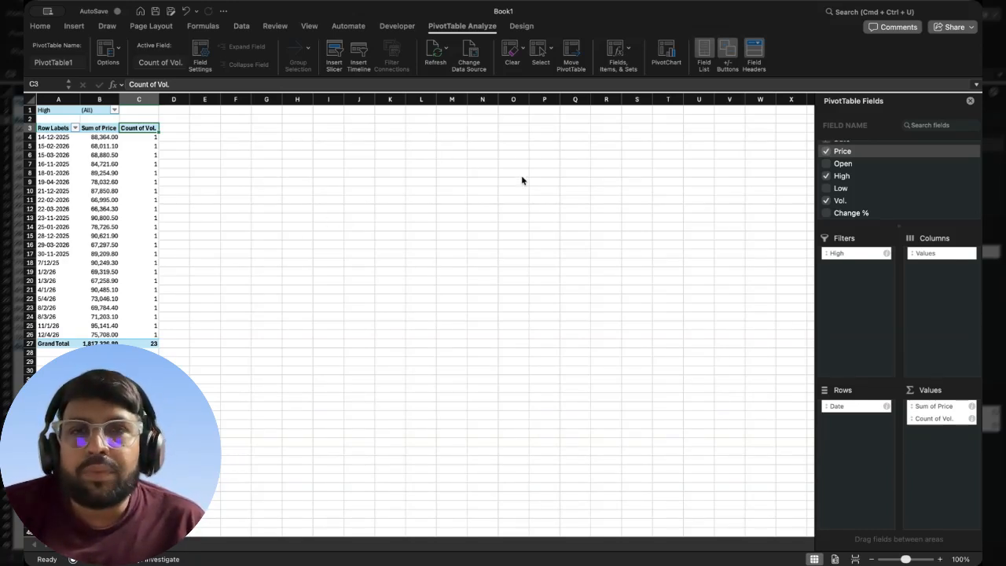
{"action": "left_click", "coordinate": [573, 288]}
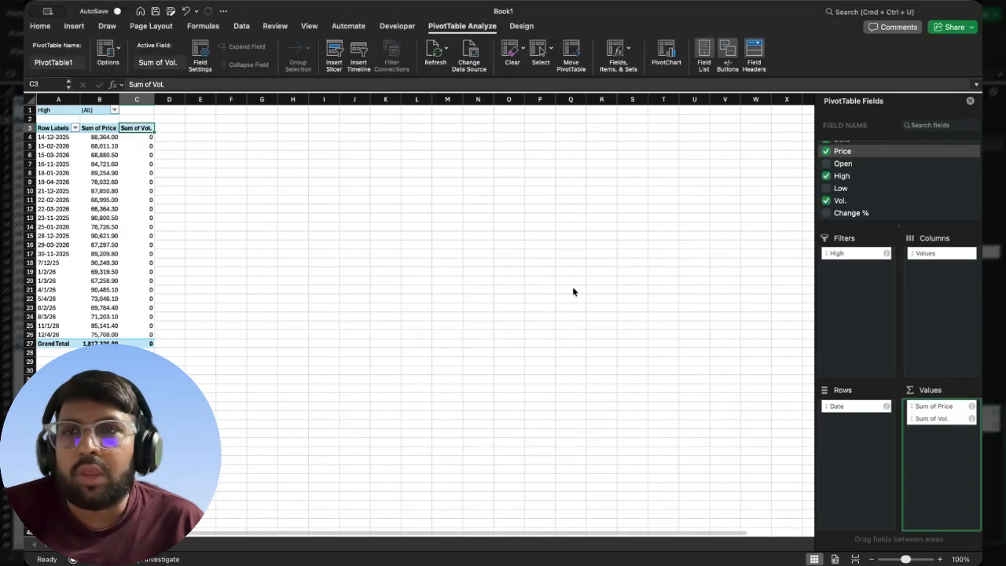
{"action": "left_click_drag", "start_coordinate": [133, 140], "coordinate": [173, 328]}
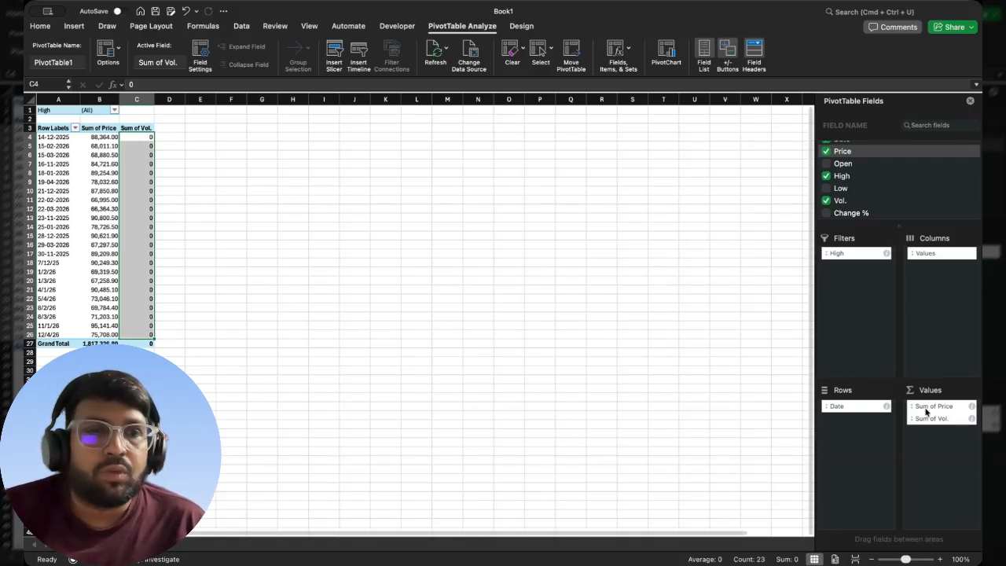
{"action": "left_click_drag", "start_coordinate": [977, 425], "coordinate": [975, 423]}
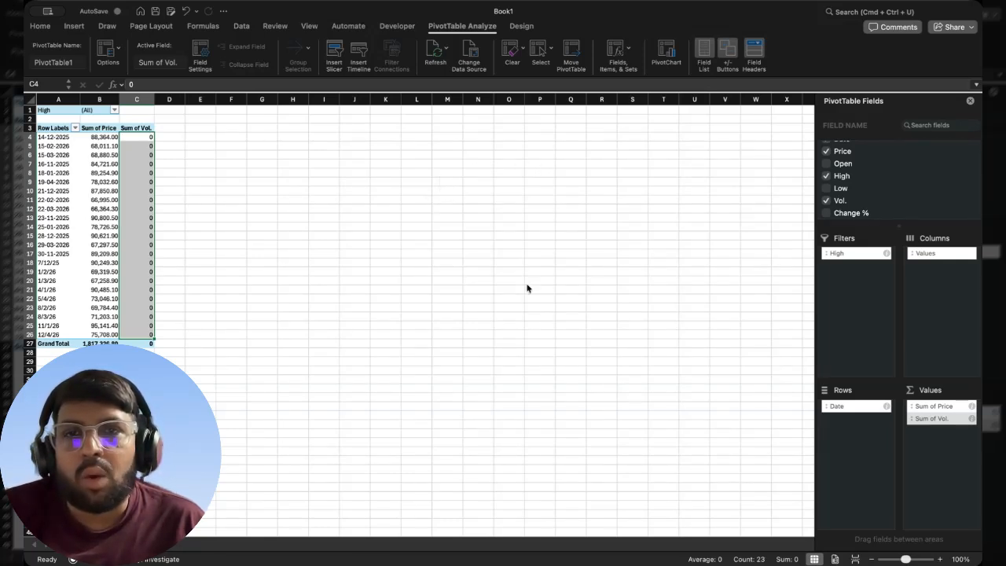
{"action": "left_click", "coordinate": [568, 287]}
{"action": "left_click", "coordinate": [116, 161]}
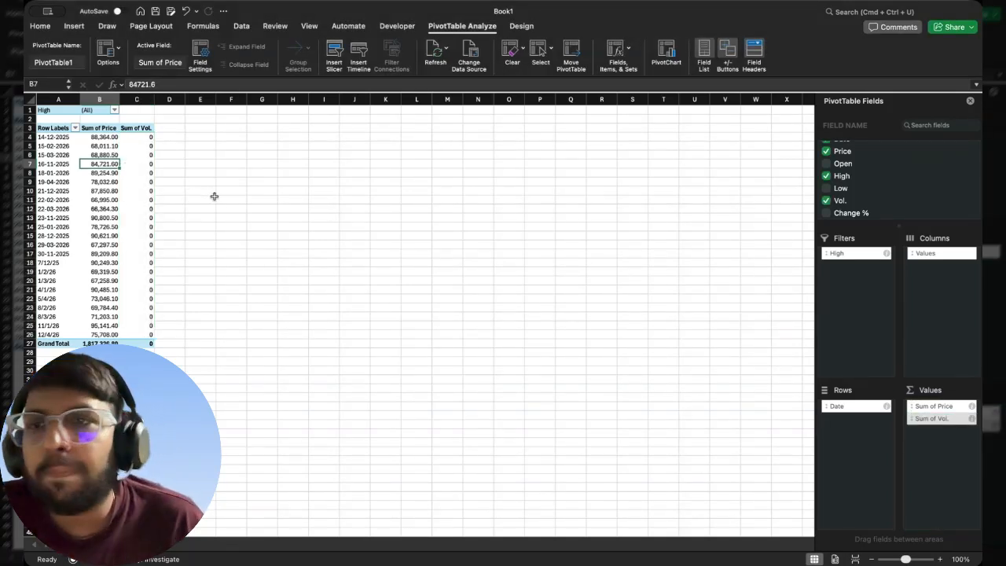
{"action": "left_click_drag", "start_coordinate": [141, 137], "coordinate": [147, 307]}
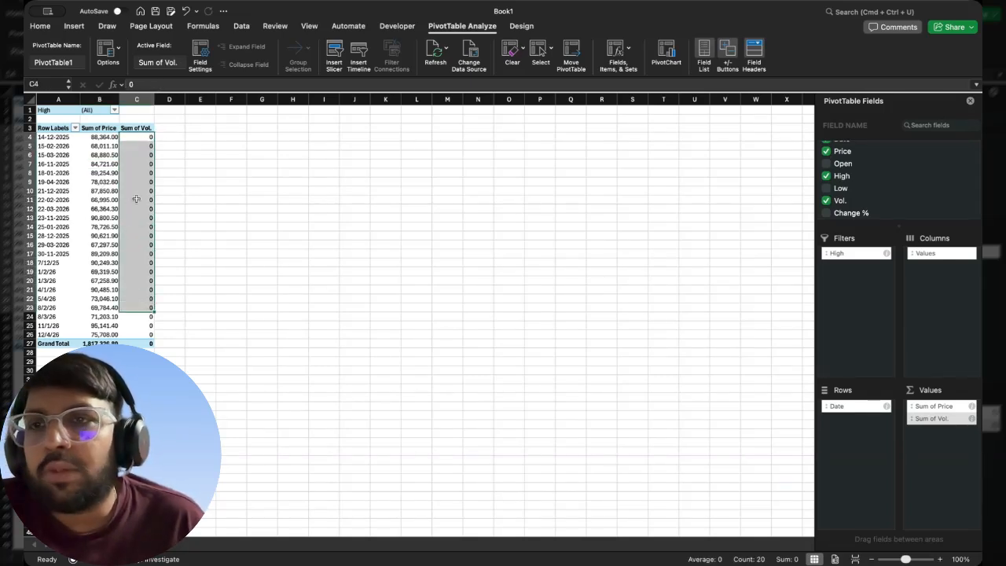
- Refresh the PivotTable and replace its Vol. value field with the sum of Change %
{"action": "right_click", "coordinate": [90, 191]}
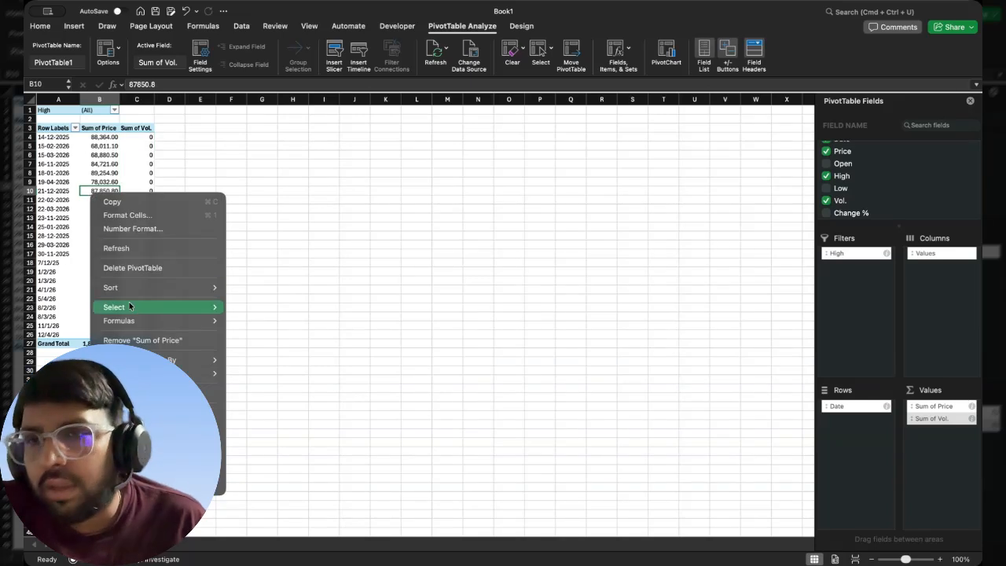
{"action": "left_click", "coordinate": [117, 248]}
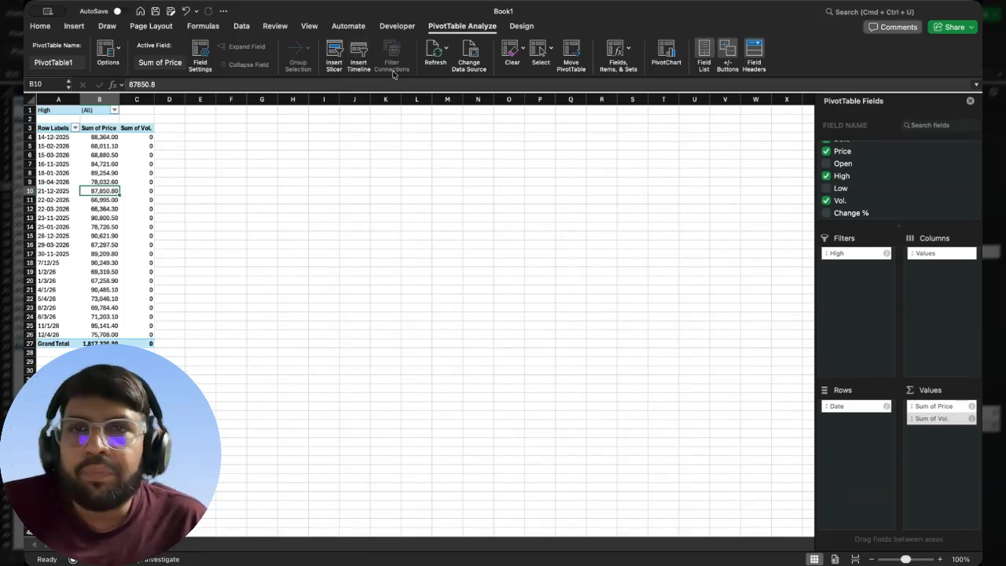
{"action": "left_click_drag", "start_coordinate": [938, 422], "coordinate": [859, 215]}
{"action": "left_click", "coordinate": [850, 206]}
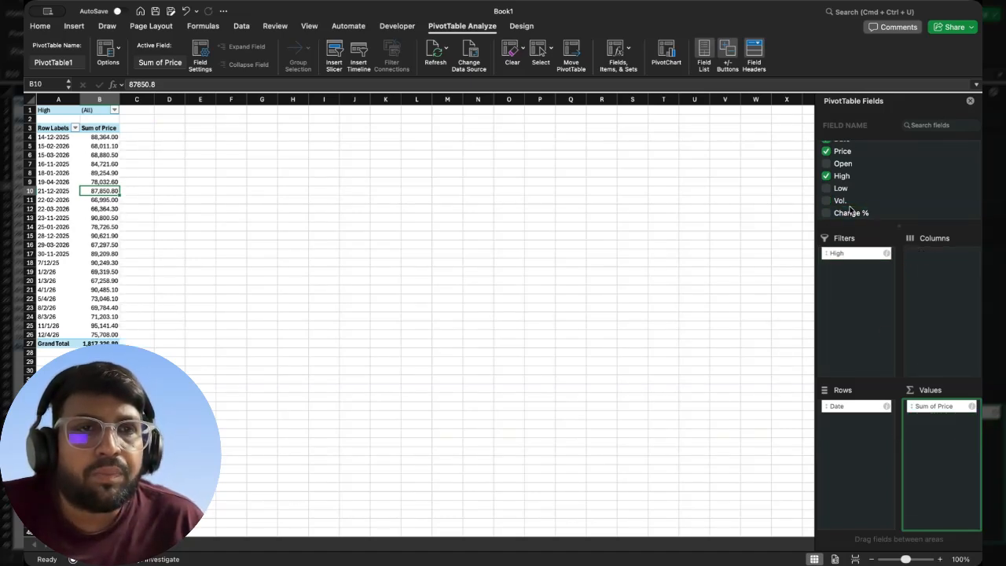
{"action": "scroll", "coordinate": [850, 208], "scroll_direction": "up", "scroll_amount": 1}
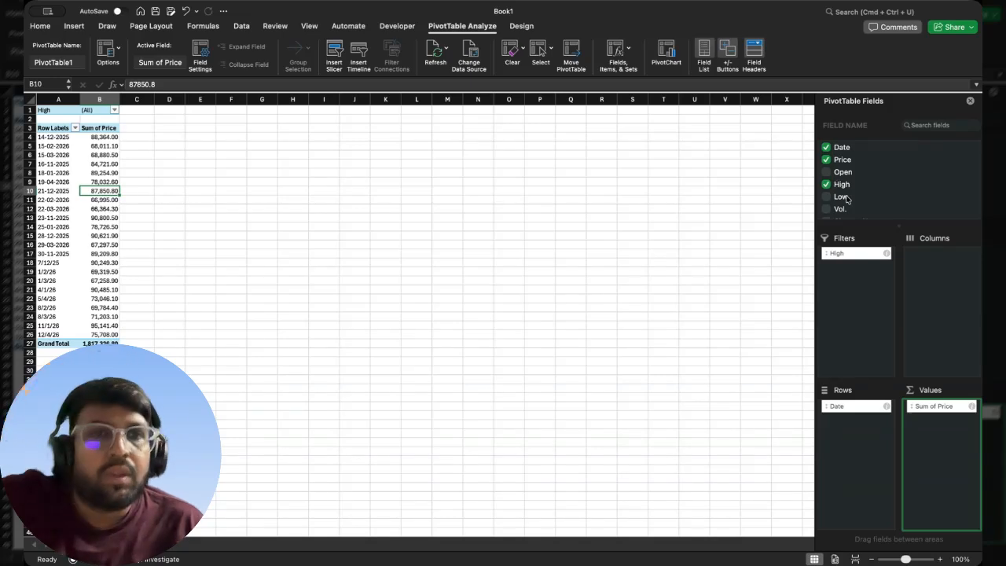
{"action": "scroll", "coordinate": [838, 196], "scroll_direction": "down", "scroll_amount": 1}
{"action": "left_click", "coordinate": [831, 216]}
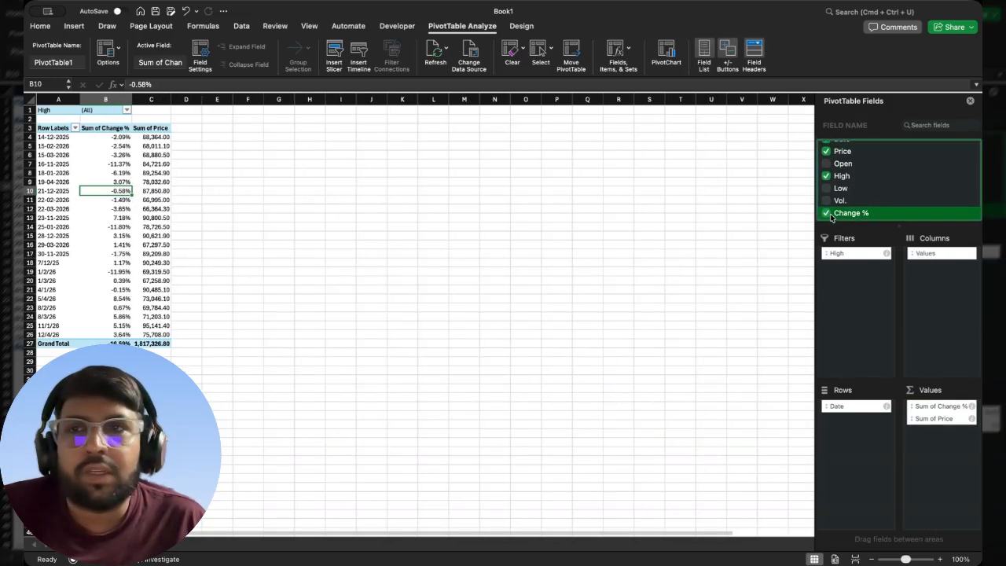
- Examine the PivotTable's Change % column alongside the Price column for each date, down to the grand total
{"action": "left_click_drag", "start_coordinate": [114, 137], "coordinate": [118, 333]}
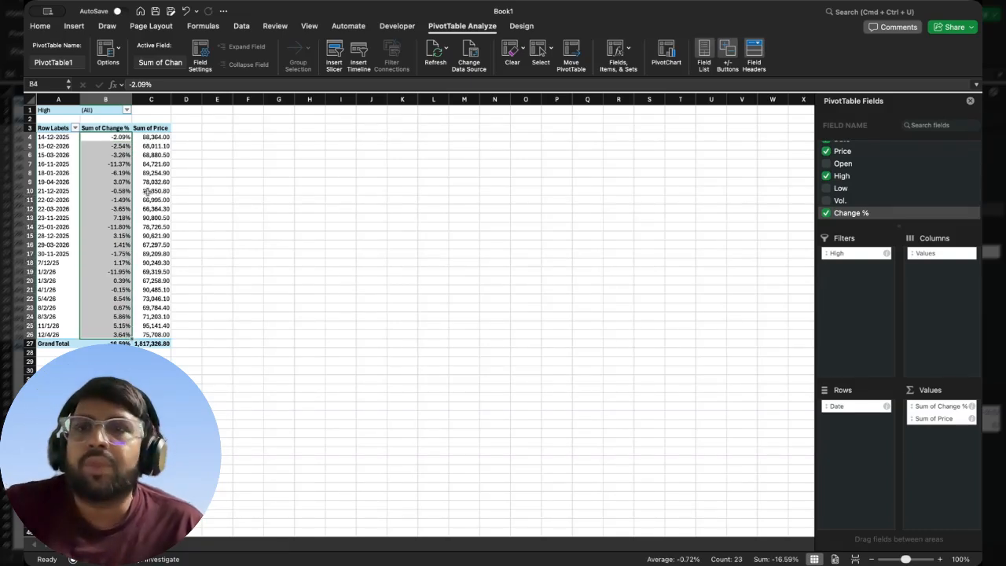
{"action": "left_click", "coordinate": [98, 125]}
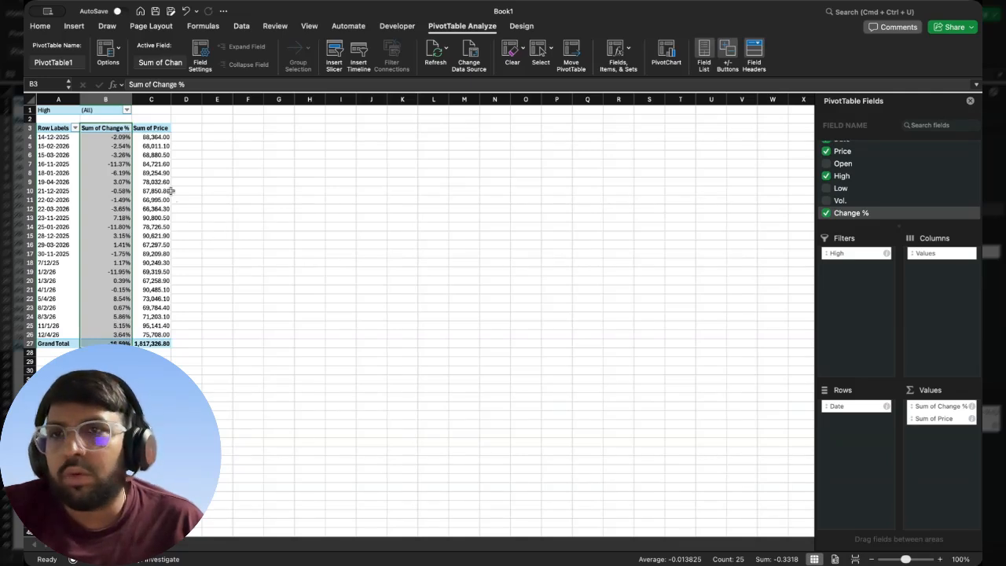
{"action": "left_click_drag", "start_coordinate": [156, 139], "coordinate": [165, 335]}
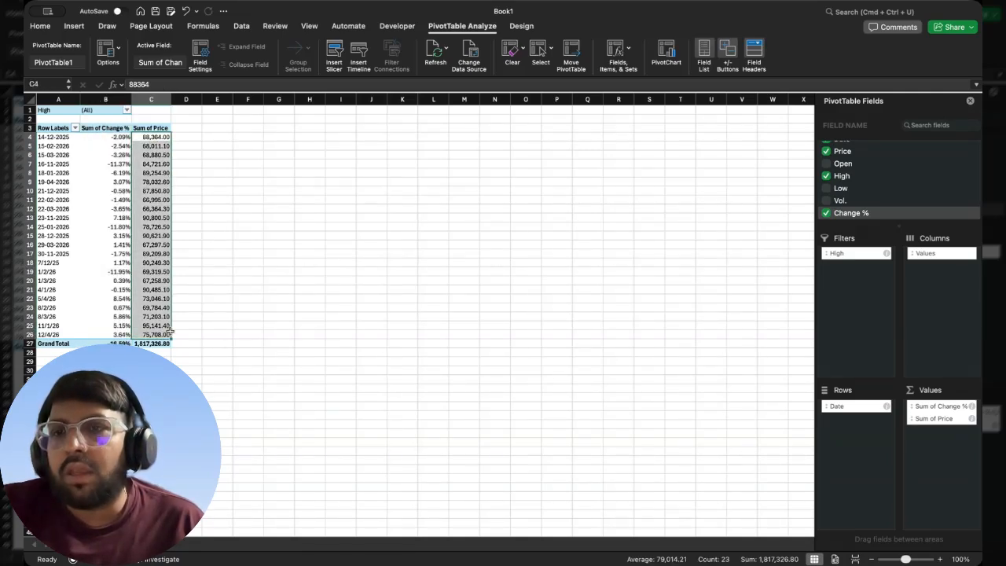
{"action": "left_click_drag", "start_coordinate": [115, 136], "coordinate": [118, 334]}
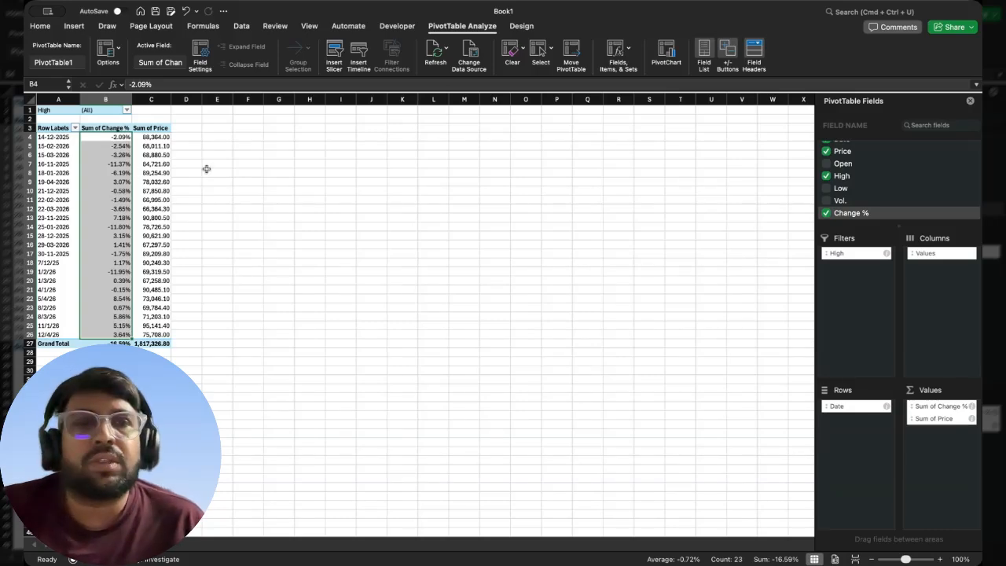
{"action": "scroll", "coordinate": [783, 293], "scroll_direction": "down", "scroll_amount": 2}
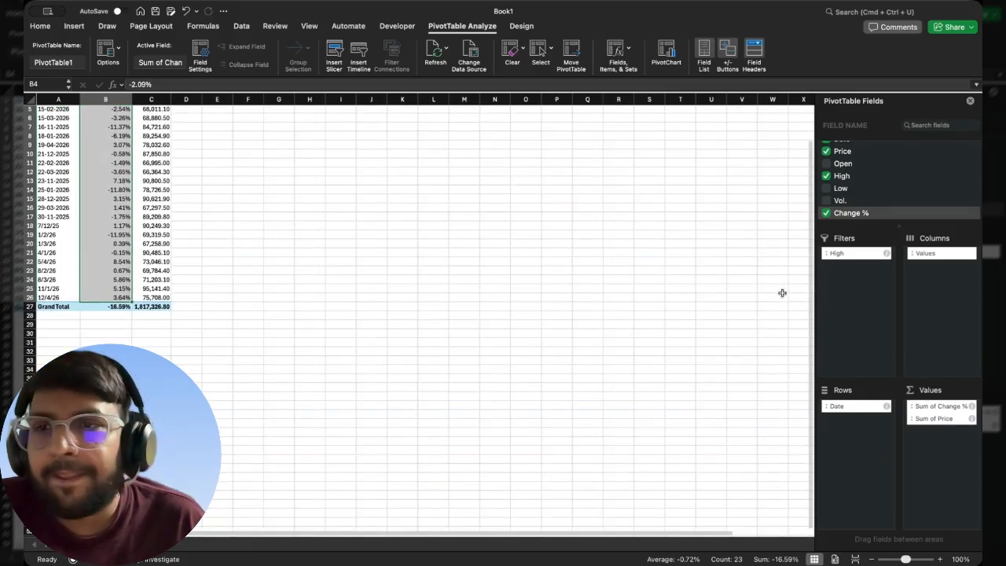
{"action": "scroll", "coordinate": [782, 292], "scroll_direction": "up", "scroll_amount": 2}
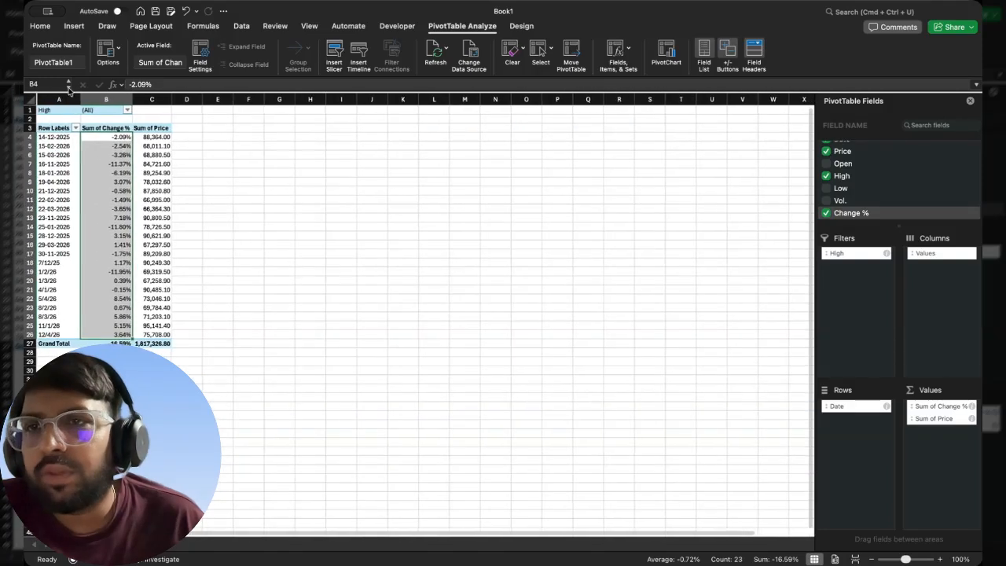
- Copy the PivotTable range A3:C27, paste it at E3 and fit column E to its contents
{"action": "left_click_drag", "start_coordinate": [53, 127], "coordinate": [157, 344]}
{"action": "key", "text": "super+c"}
{"action": "left_click", "coordinate": [222, 126]}
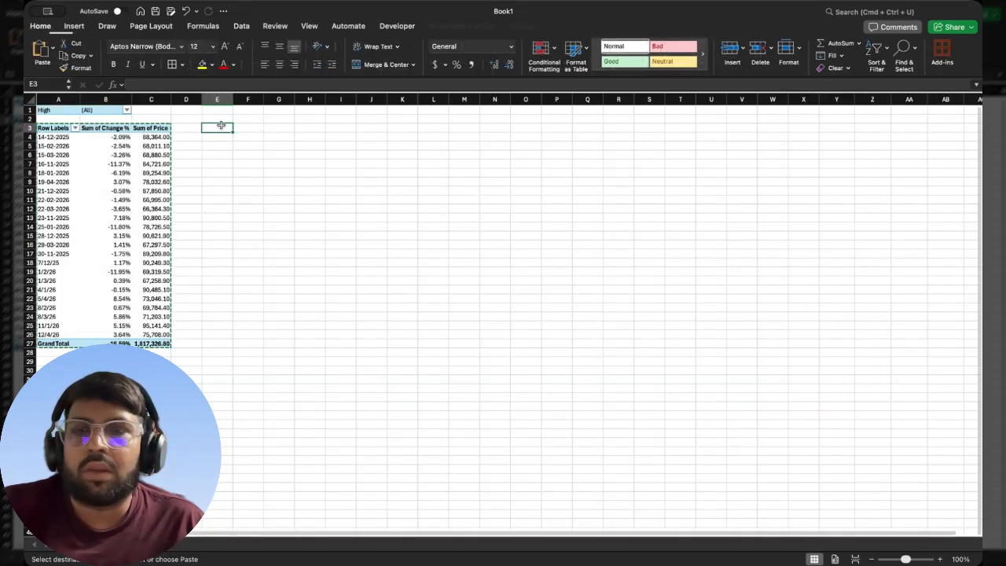
{"action": "key", "text": "super+v"}
{"action": "left_click", "coordinate": [250, 179]}
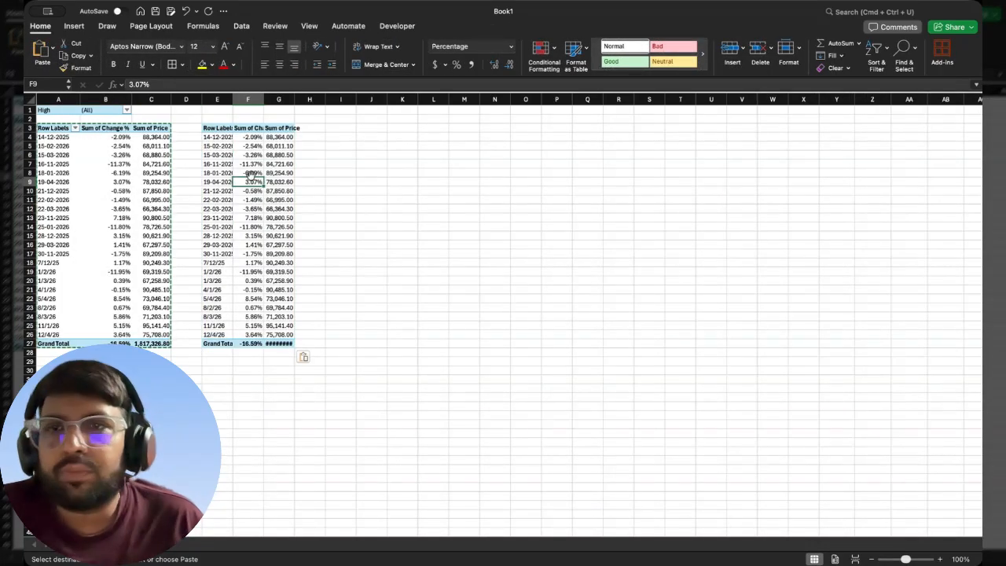
{"action": "left_click", "coordinate": [217, 137]}
{"action": "double_click", "coordinate": [232, 98]}
- Compare cells in the pasted copy with cells in the original PivotTable to see which ones offer the PivotTable fields
{"action": "left_click", "coordinate": [217, 163]}
{"action": "left_click", "coordinate": [253, 145]}
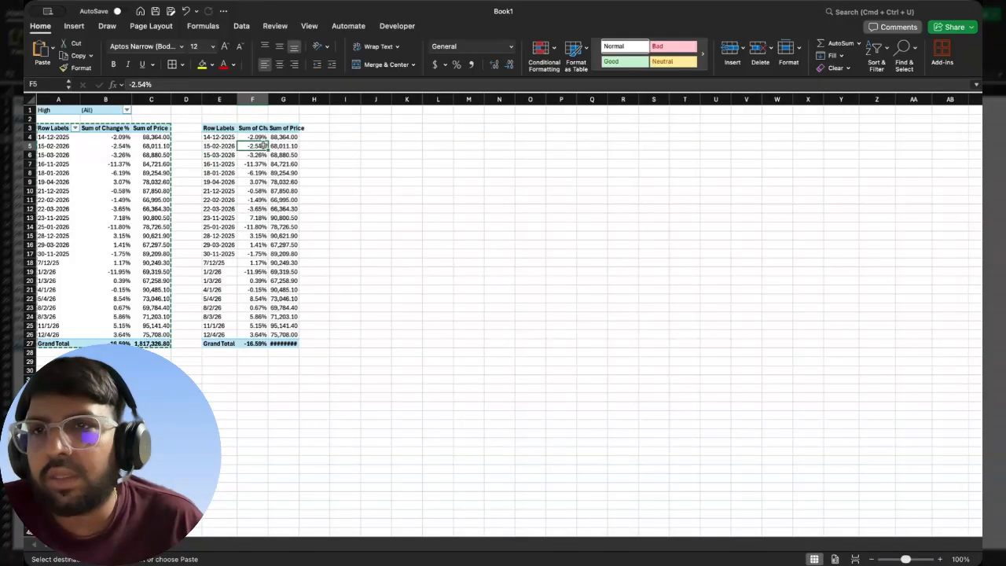
{"action": "left_click", "coordinate": [140, 154]}
{"action": "left_click", "coordinate": [52, 162]}
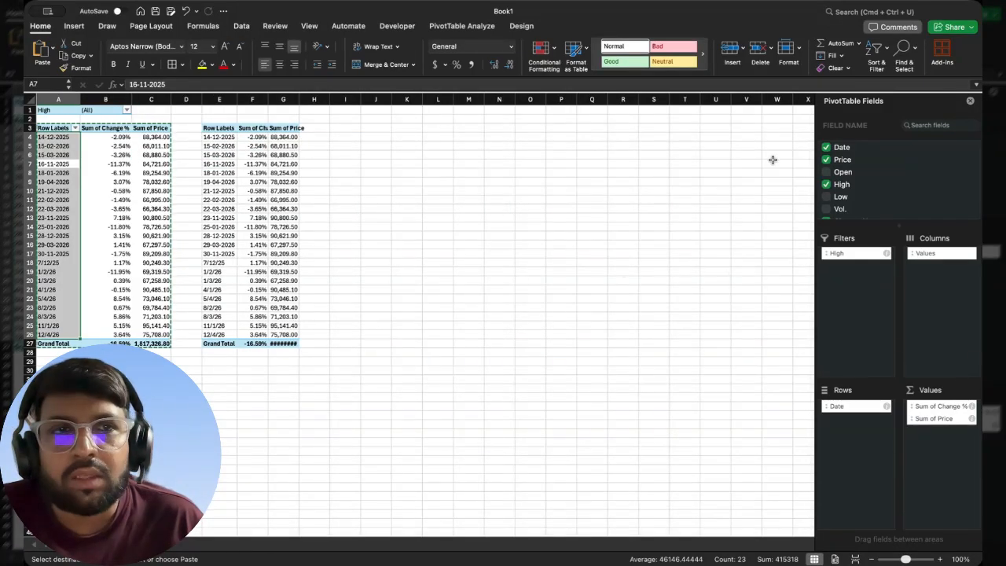
{"action": "left_click", "coordinate": [95, 164]}
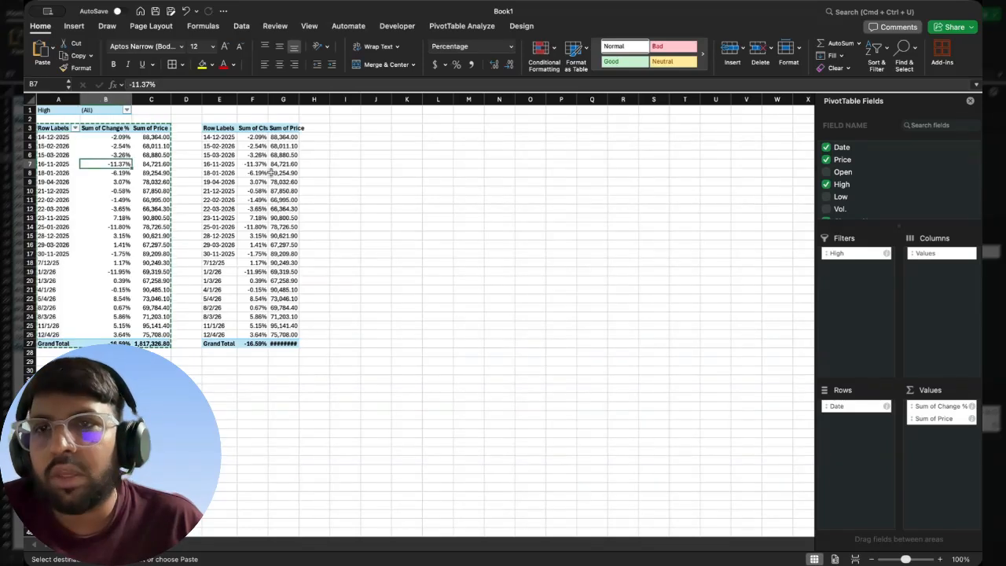
{"action": "left_click", "coordinate": [283, 173]}
{"action": "left_click", "coordinate": [219, 173]}
- Remove the pasted copy by deleting columns E through J, and return to the PivotTable's Change % values
{"action": "left_click_drag", "start_coordinate": [219, 99], "coordinate": [368, 147]}
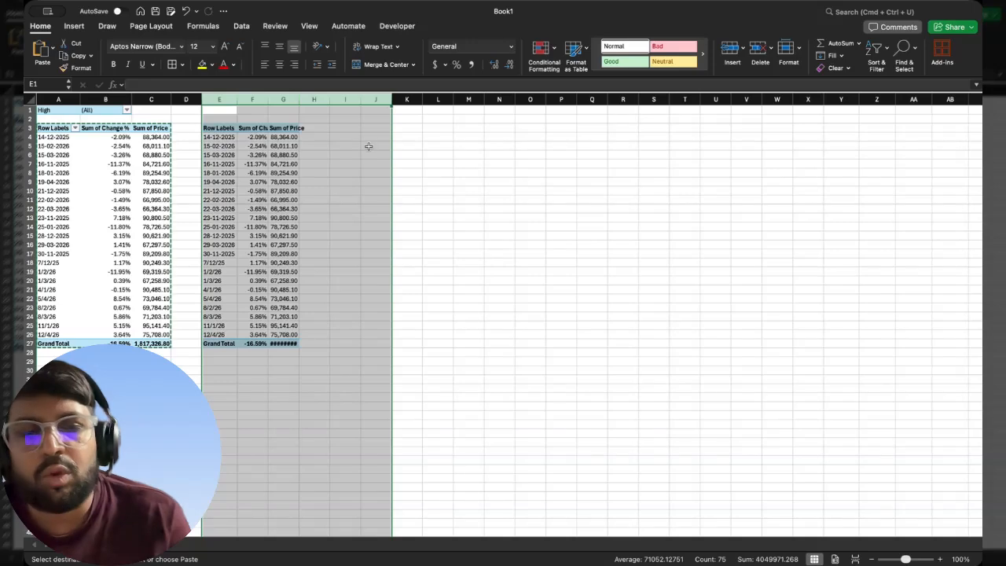
{"action": "key", "text": "Delete"}
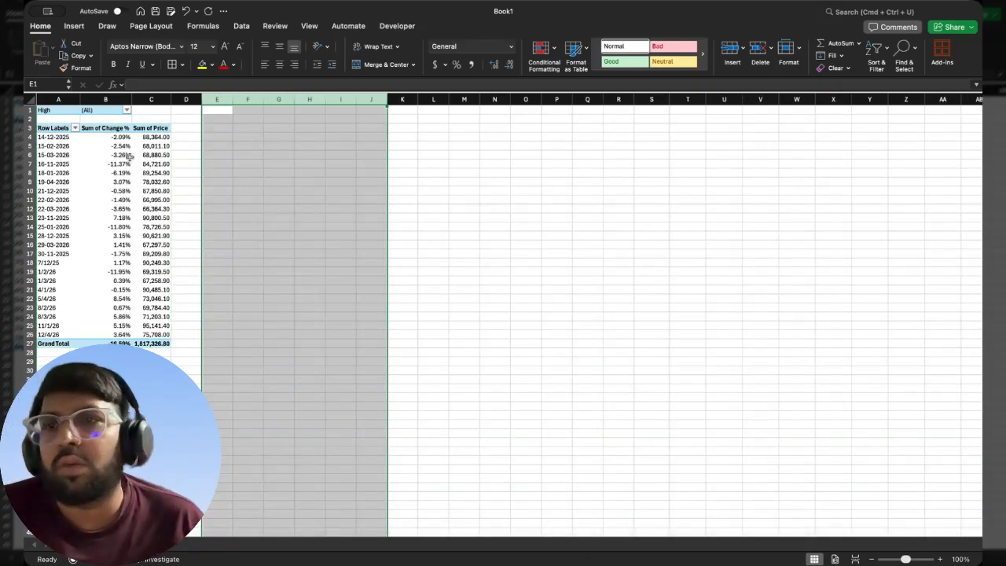
{"action": "left_click", "coordinate": [126, 155]}
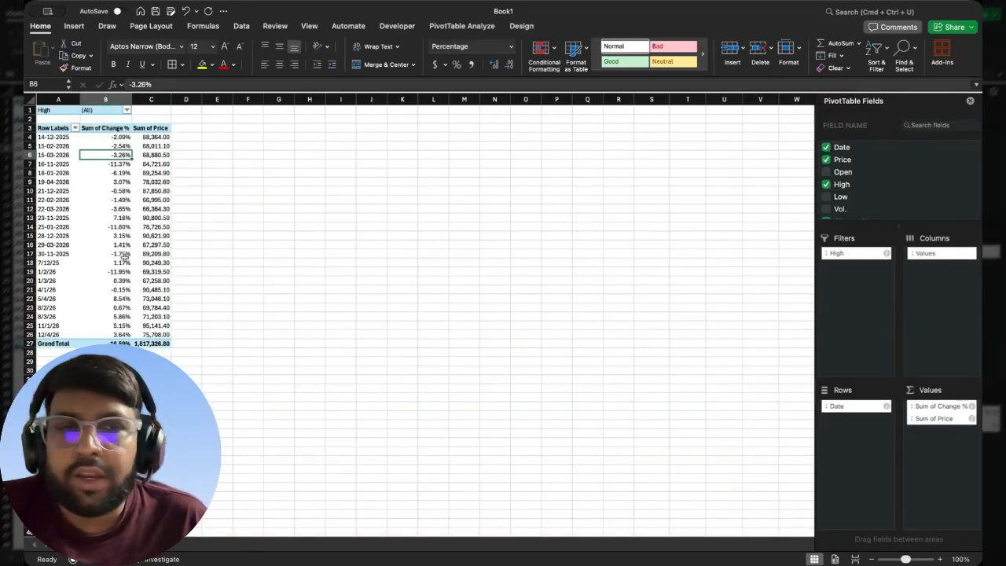